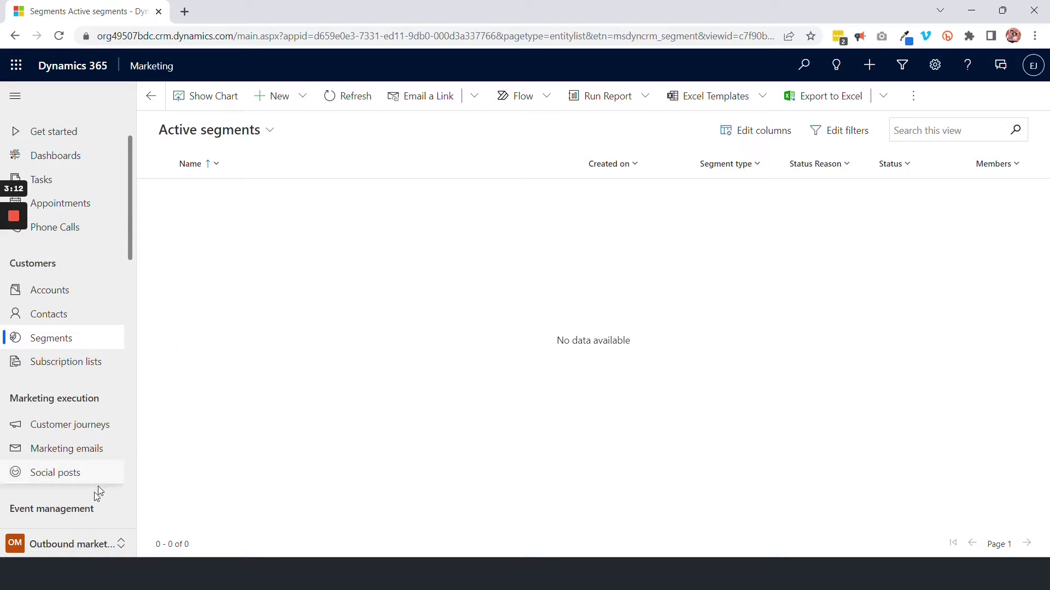
Step: Start a new dynamic segment in Outbound marketing without a segment template
{"action": "left_click", "coordinate": [121, 545]}
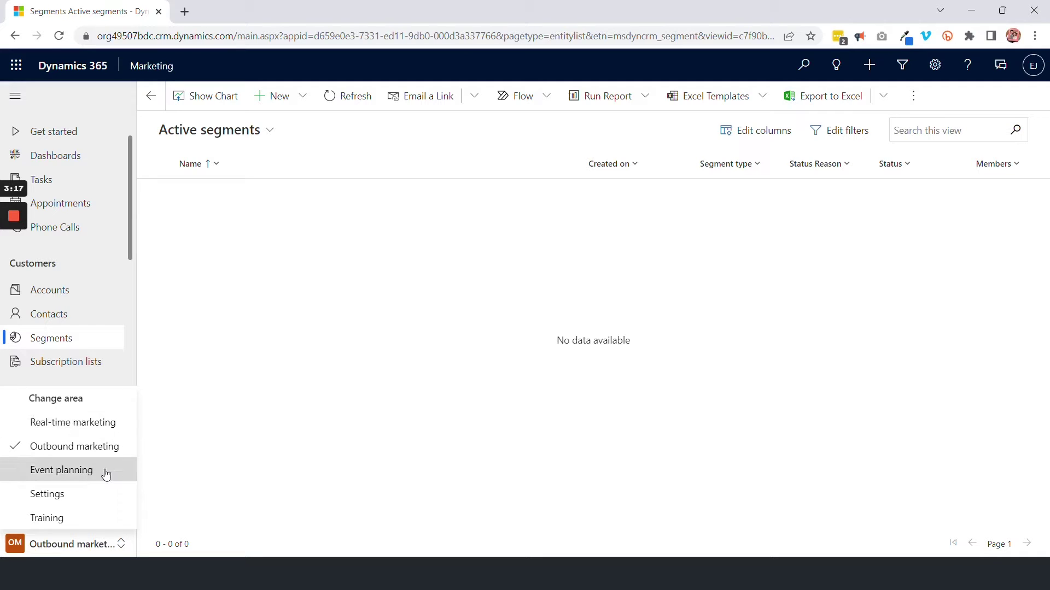
{"action": "left_click", "coordinate": [218, 377]}
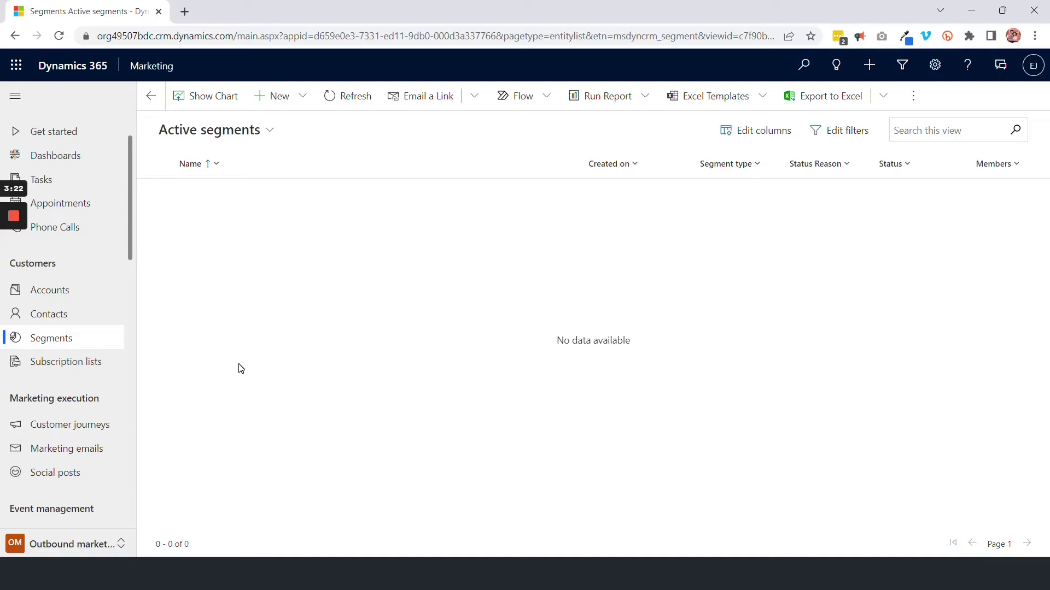
{"action": "left_click", "coordinate": [303, 104]}
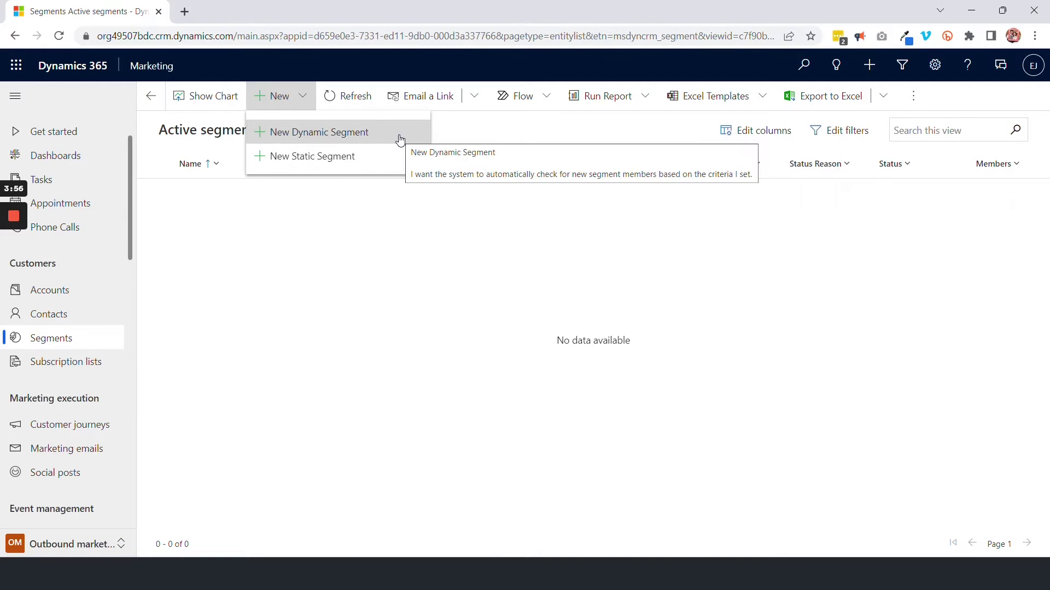
{"action": "left_click", "coordinate": [399, 140]}
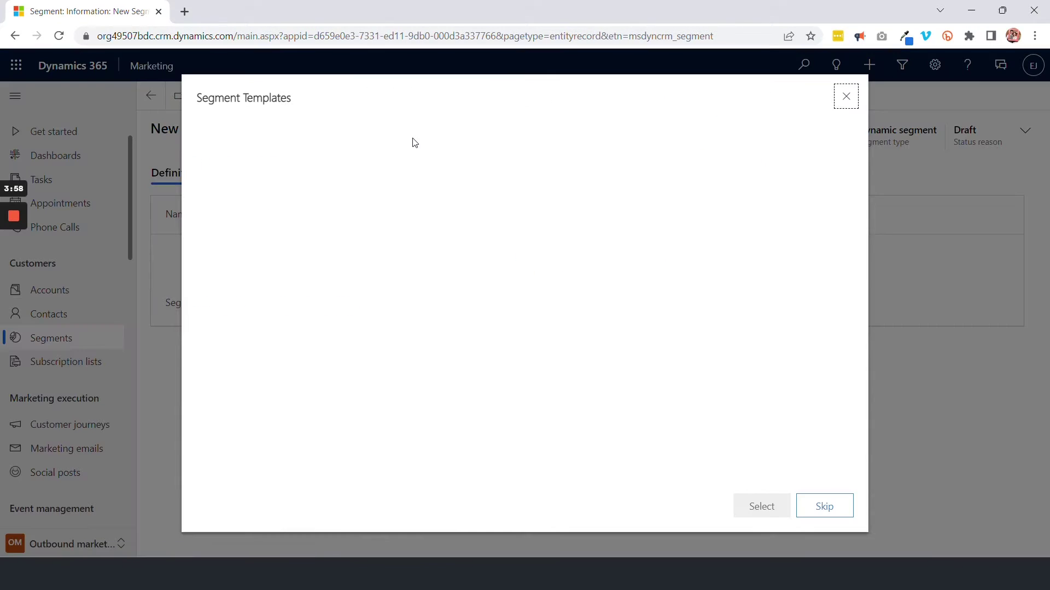
{"action": "left_click", "coordinate": [834, 513]}
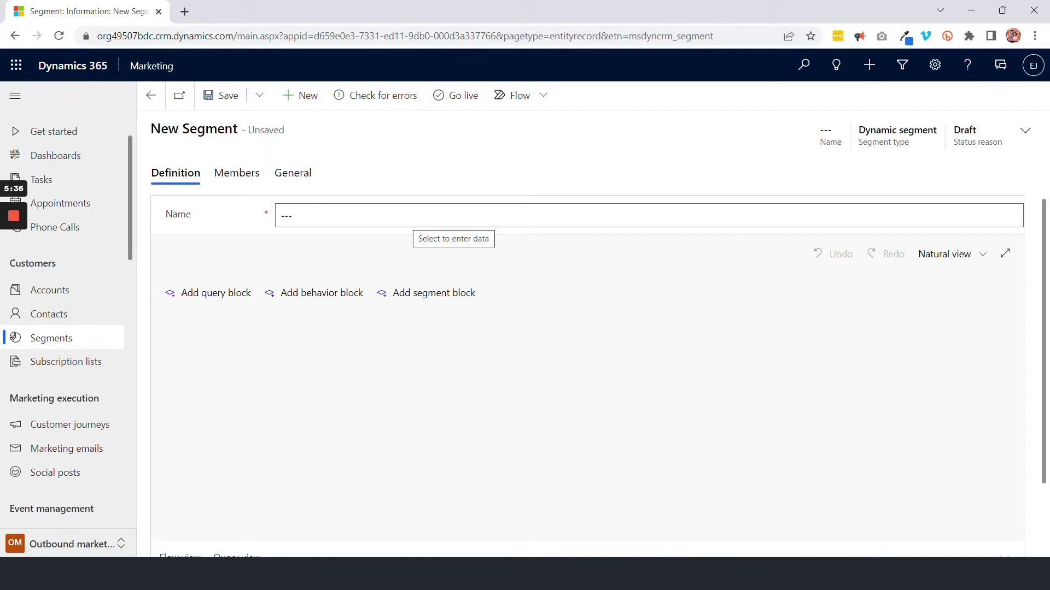
Step: Name the segment 'Birthday Month' and view its Members tab
{"action": "left_click", "coordinate": [416, 215]}
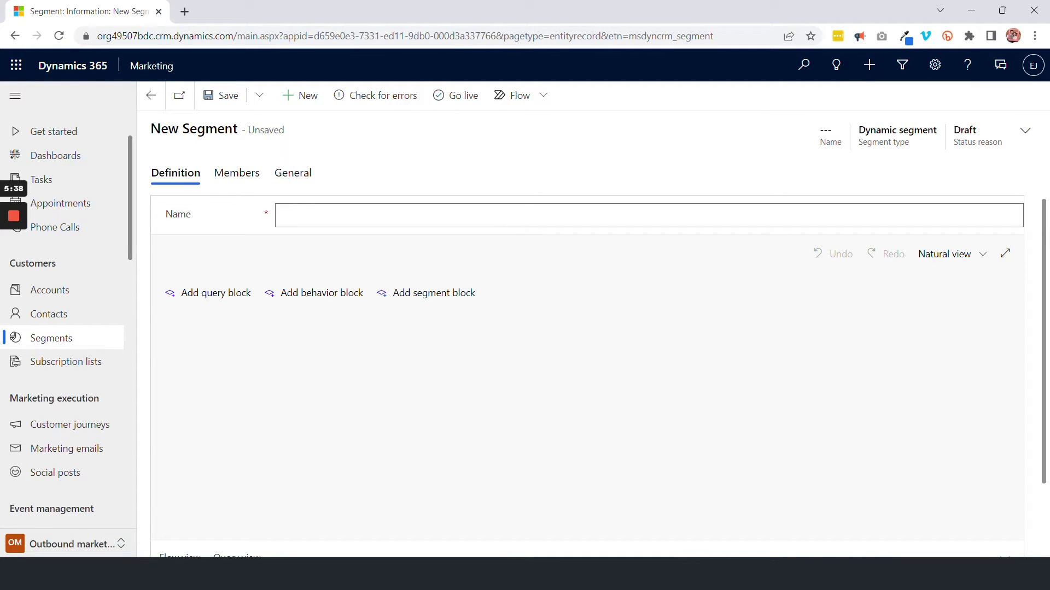
{"action": "type", "text": "Birthday Month"}
{"action": "left_click", "coordinate": [249, 176]}
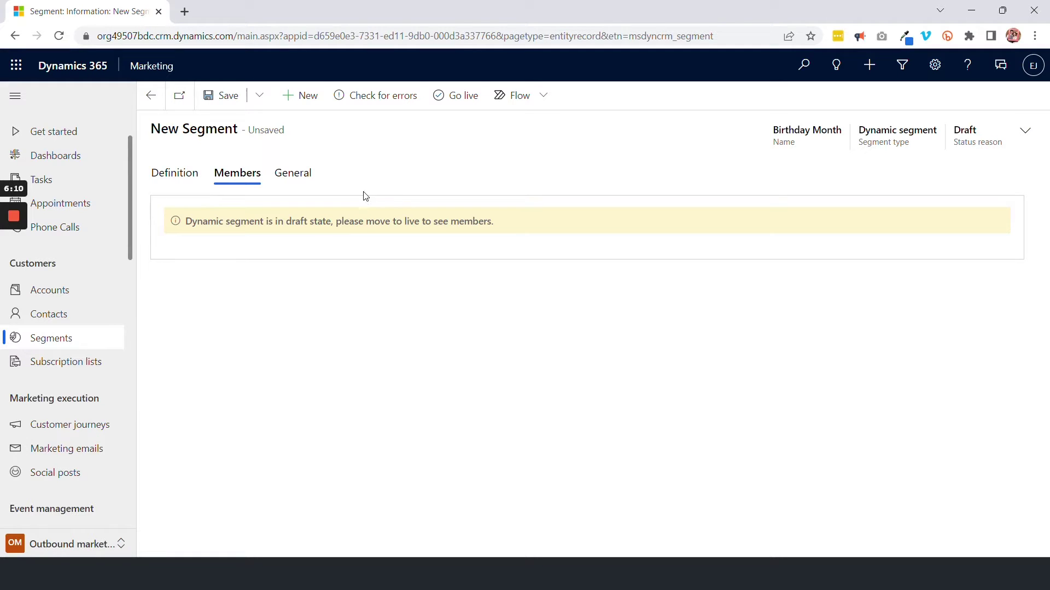
Step: Give the segment the description 'Birthdays within 1 month' and return to its definition
{"action": "left_click", "coordinate": [300, 174]}
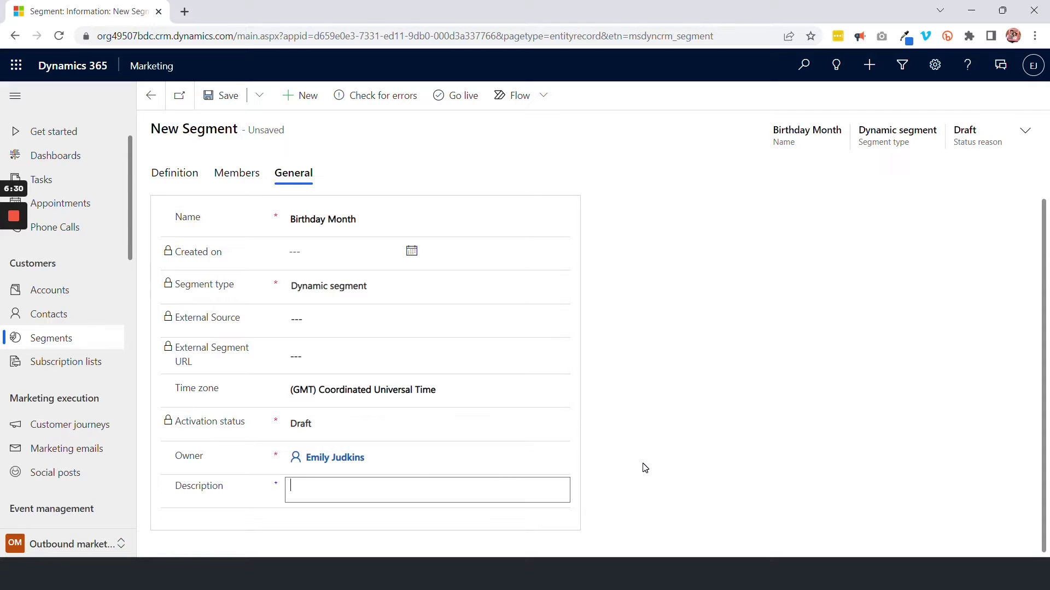
{"action": "type", "text": "Birthdays within 1 month"}
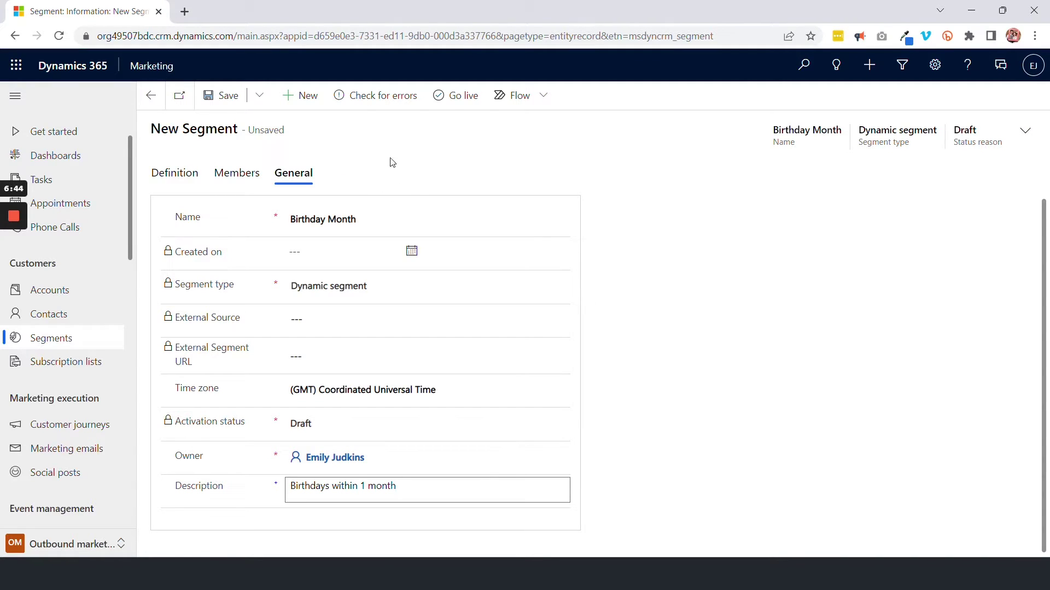
{"action": "left_click", "coordinate": [186, 180]}
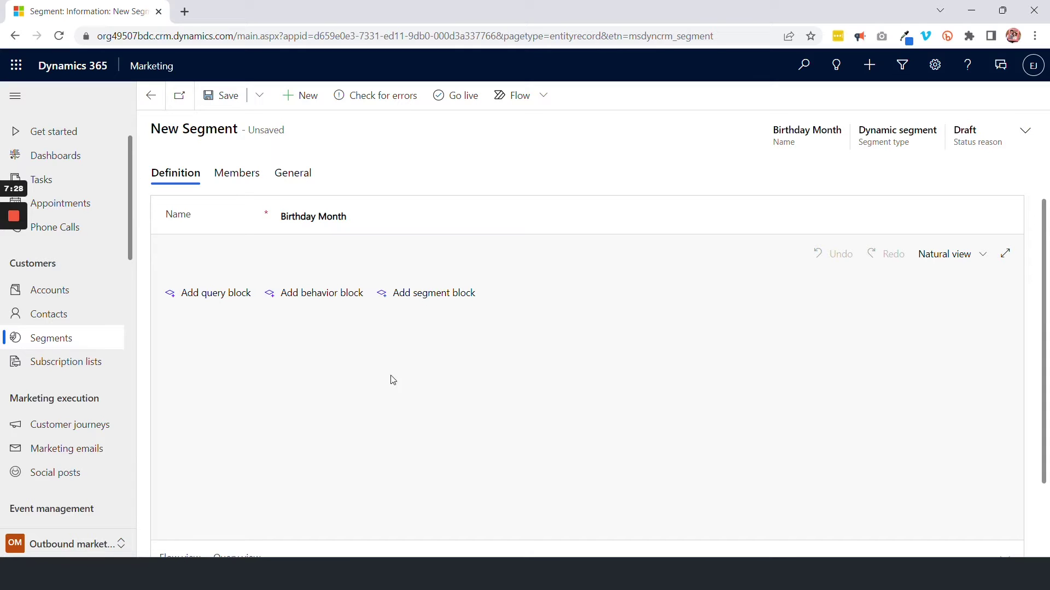
Step: Add a Contact query block with a condition on the Birthday attribute
{"action": "left_click", "coordinate": [237, 300]}
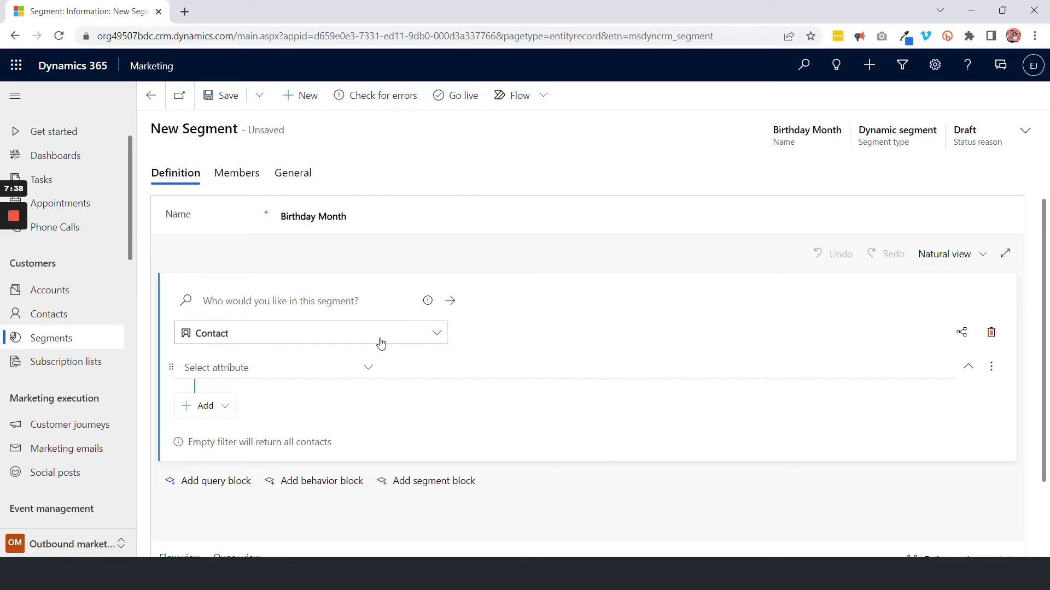
{"action": "left_click", "coordinate": [436, 338]}
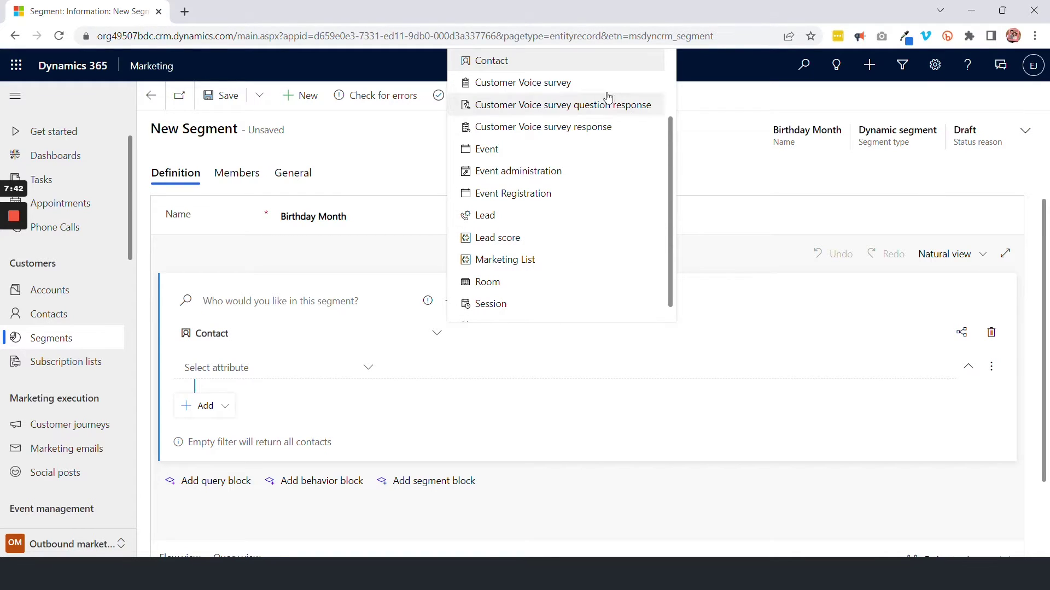
{"action": "scroll", "coordinate": [531, 270], "scroll_direction": "down", "scroll_amount": 1}
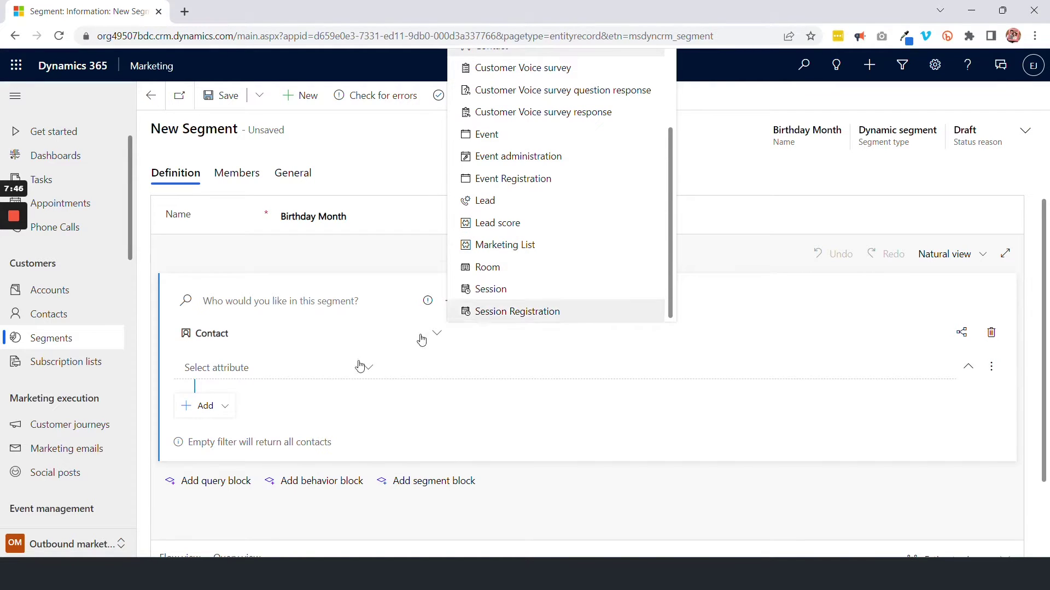
{"action": "left_click", "coordinate": [467, 350]}
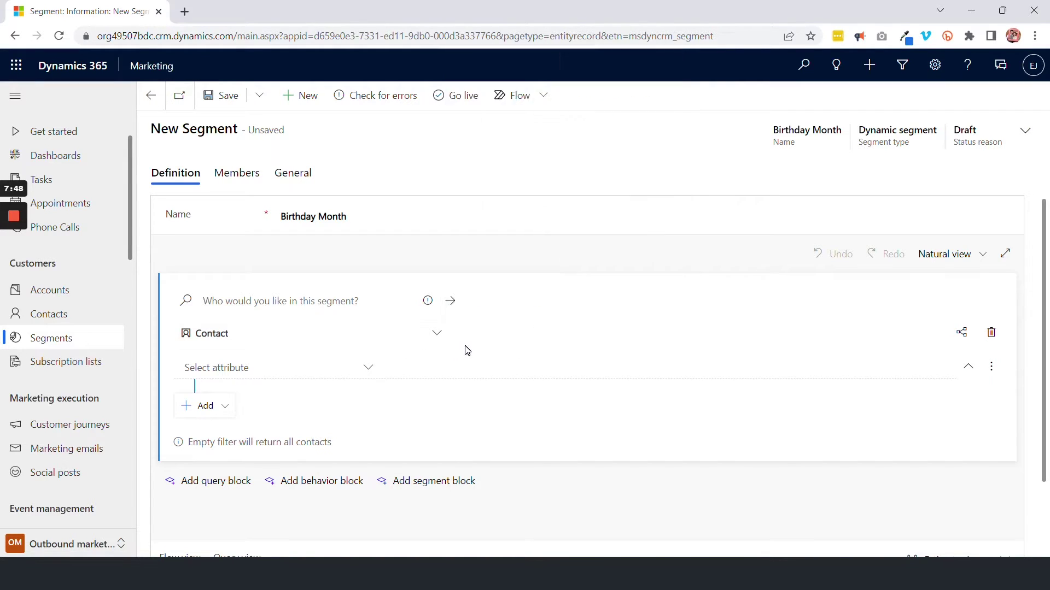
{"action": "left_click", "coordinate": [366, 378]}
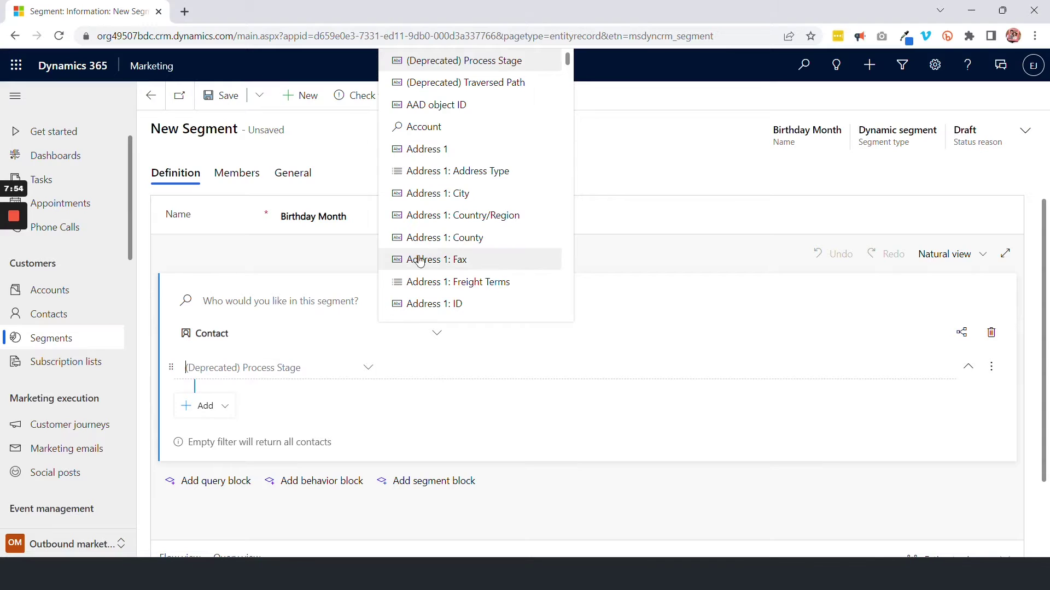
{"action": "scroll", "coordinate": [486, 211], "scroll_direction": "down", "scroll_amount": 3}
{"action": "scroll", "coordinate": [490, 204], "scroll_direction": "down", "scroll_amount": 7}
{"action": "type", "text": "Birthday"}
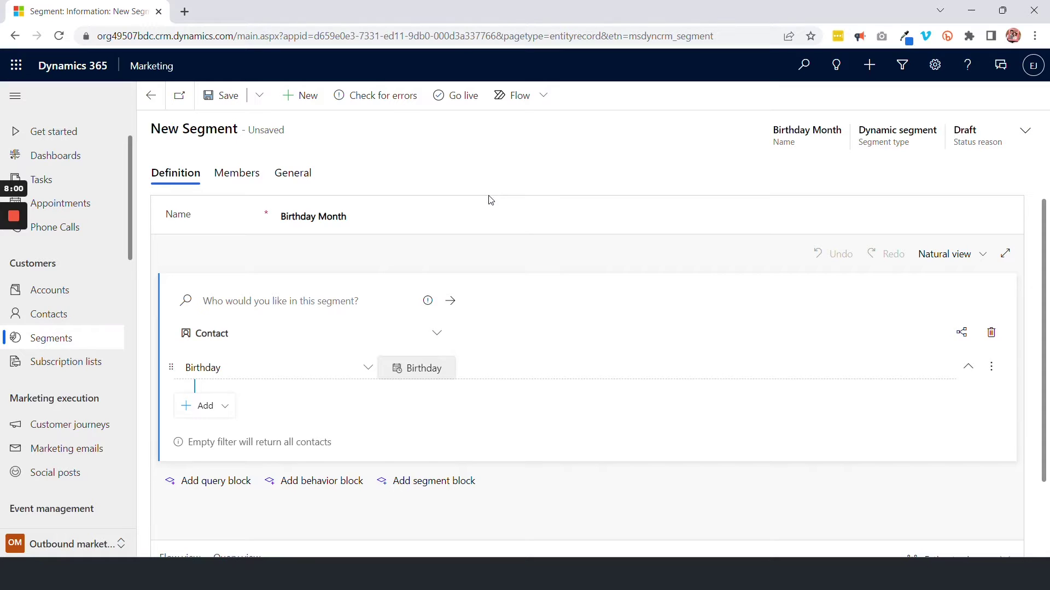
{"action": "key", "text": "Return"}
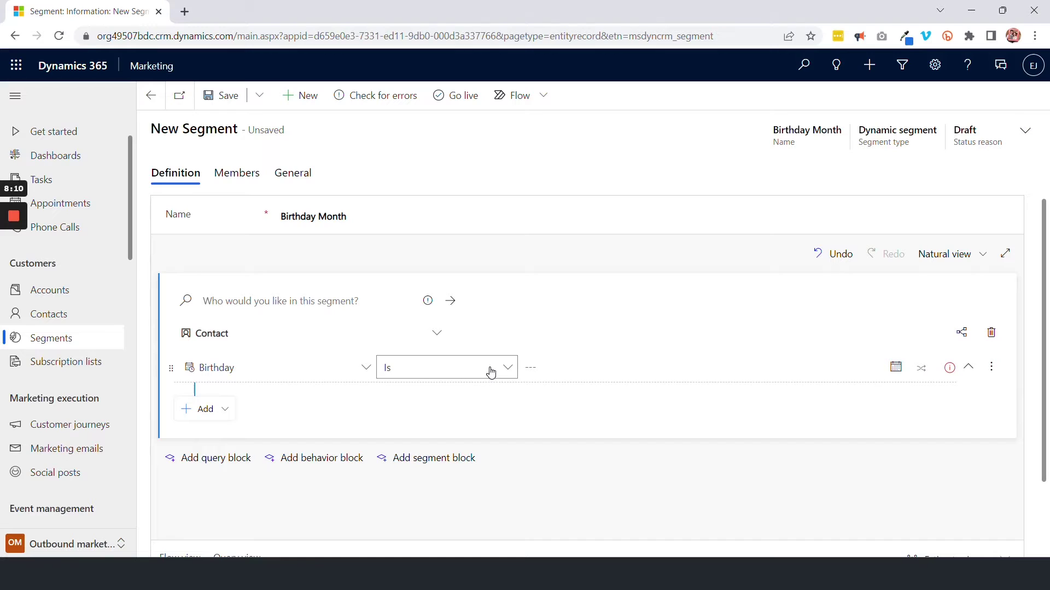
{"action": "left_click", "coordinate": [508, 371]}
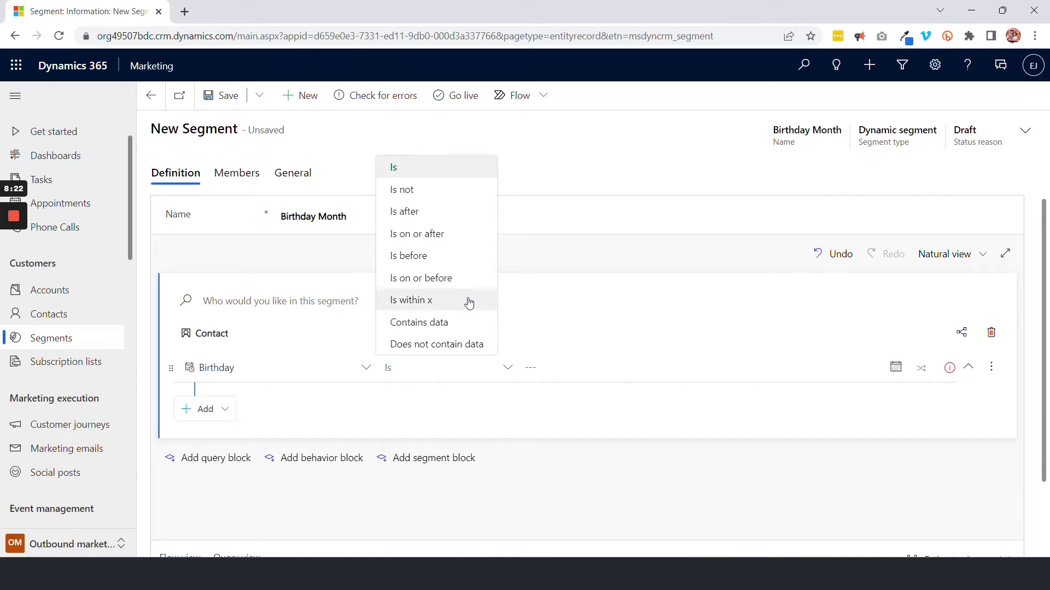
{"action": "left_click", "coordinate": [365, 368]}
{"action": "scroll", "coordinate": [427, 242], "scroll_direction": "down", "scroll_amount": 2}
{"action": "left_click", "coordinate": [455, 155]}
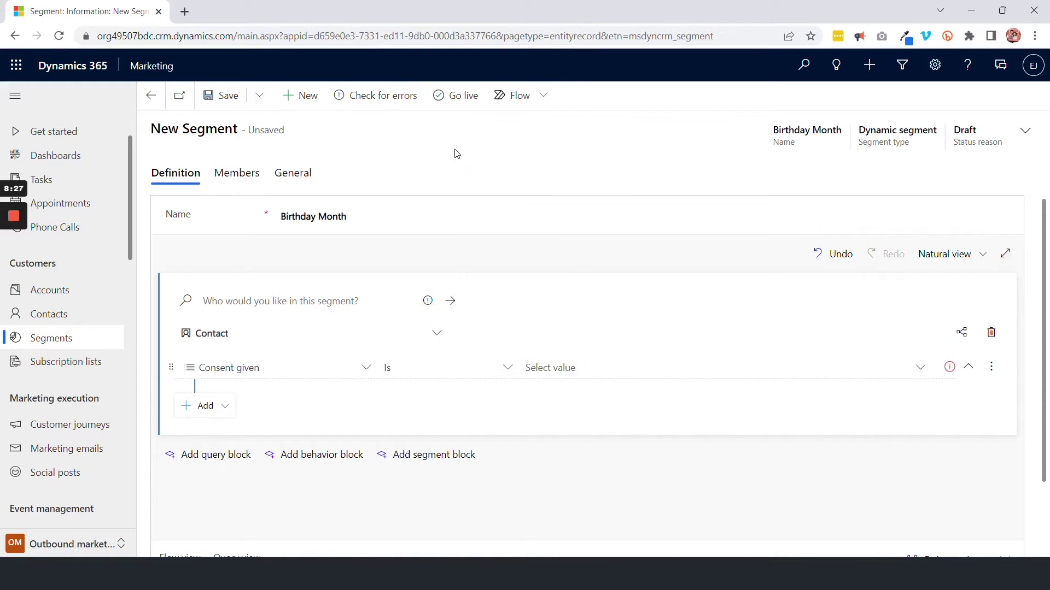
{"action": "left_click", "coordinate": [508, 369]}
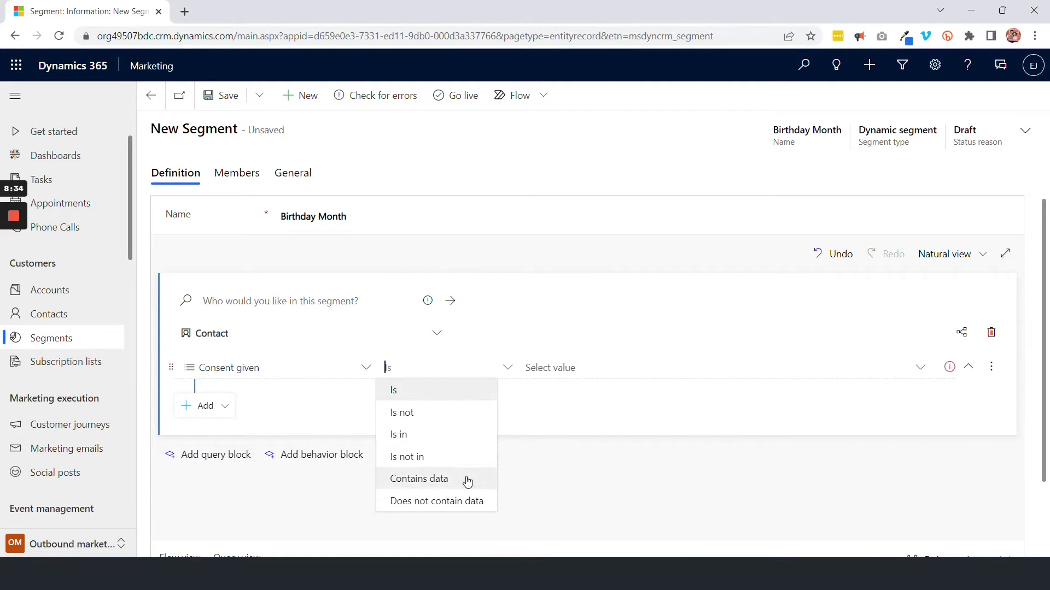
{"action": "left_click", "coordinate": [367, 369]}
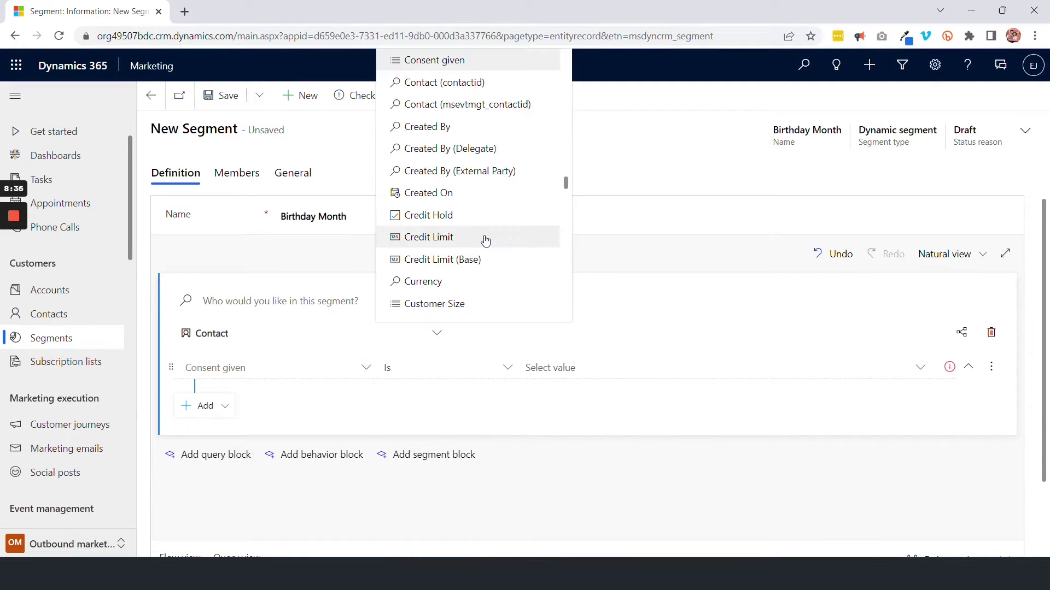
{"action": "scroll", "coordinate": [480, 225], "scroll_direction": "up", "scroll_amount": 5}
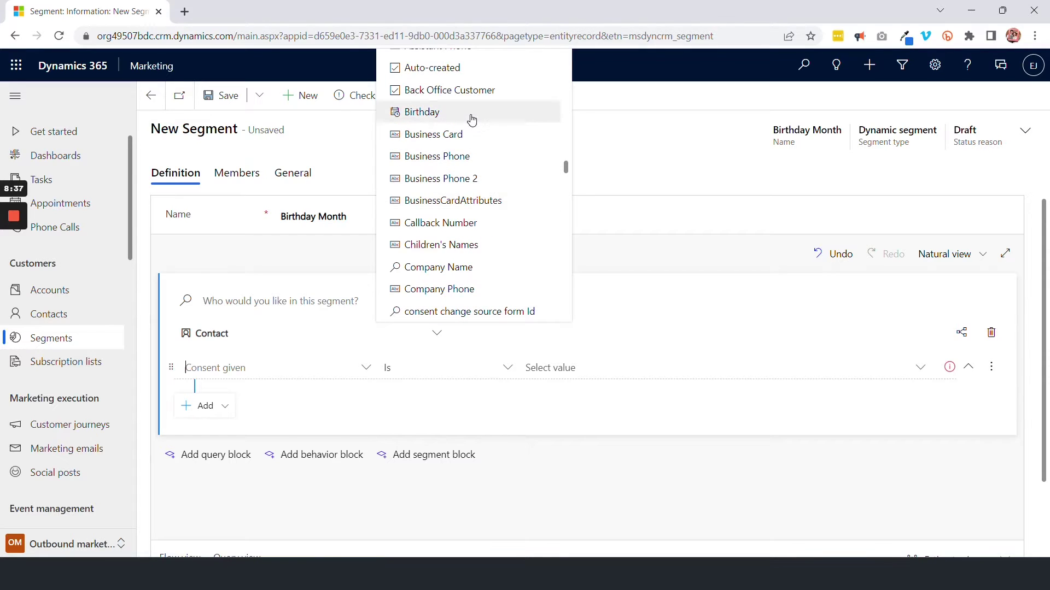
{"action": "left_click", "coordinate": [468, 113]}
Step: Make the Birthday condition 'Is within x', within the next 1 Months
{"action": "left_click", "coordinate": [511, 367]}
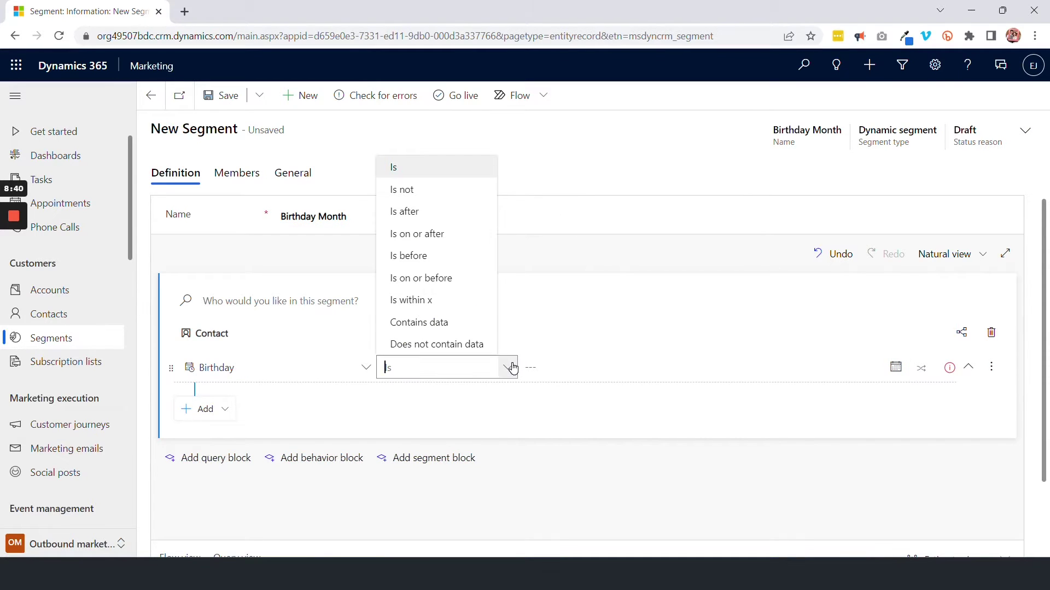
{"action": "left_click", "coordinate": [437, 303]}
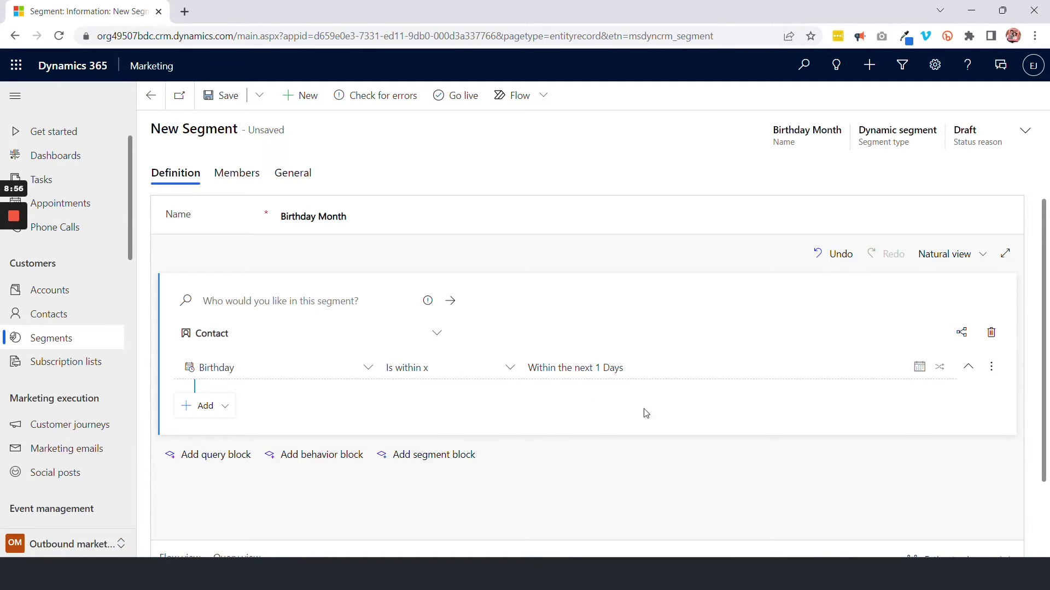
{"action": "left_click", "coordinate": [854, 374]}
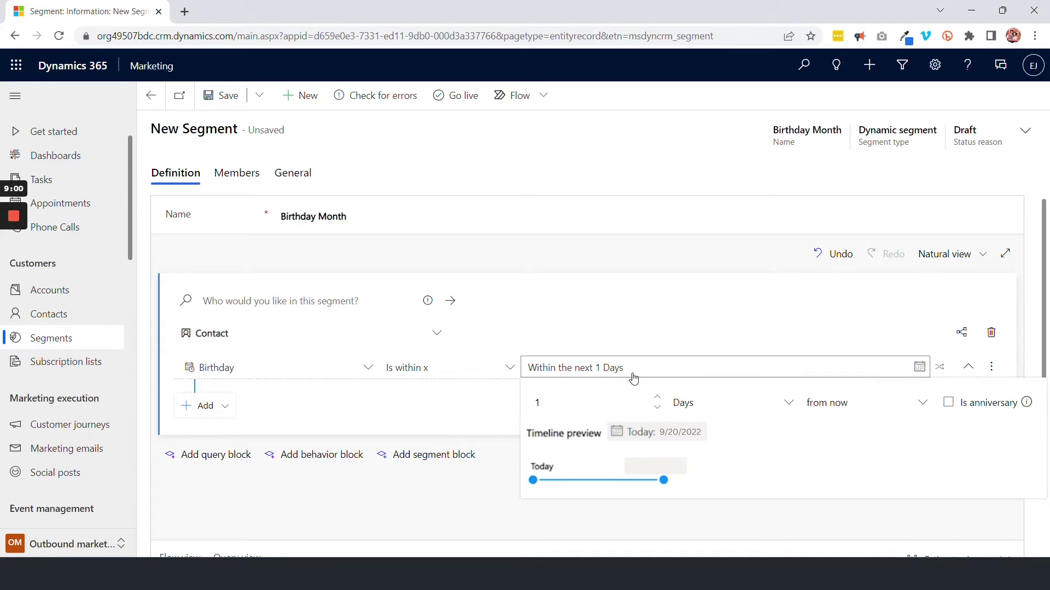
{"action": "left_click", "coordinate": [789, 404]}
{"action": "left_click", "coordinate": [735, 440]}
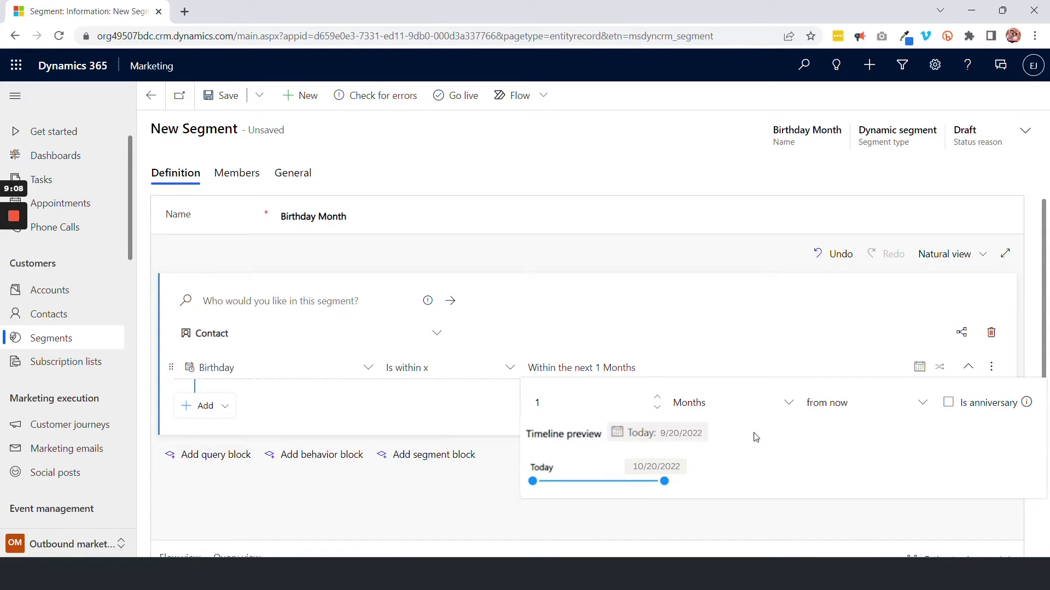
{"action": "left_click", "coordinate": [753, 342]}
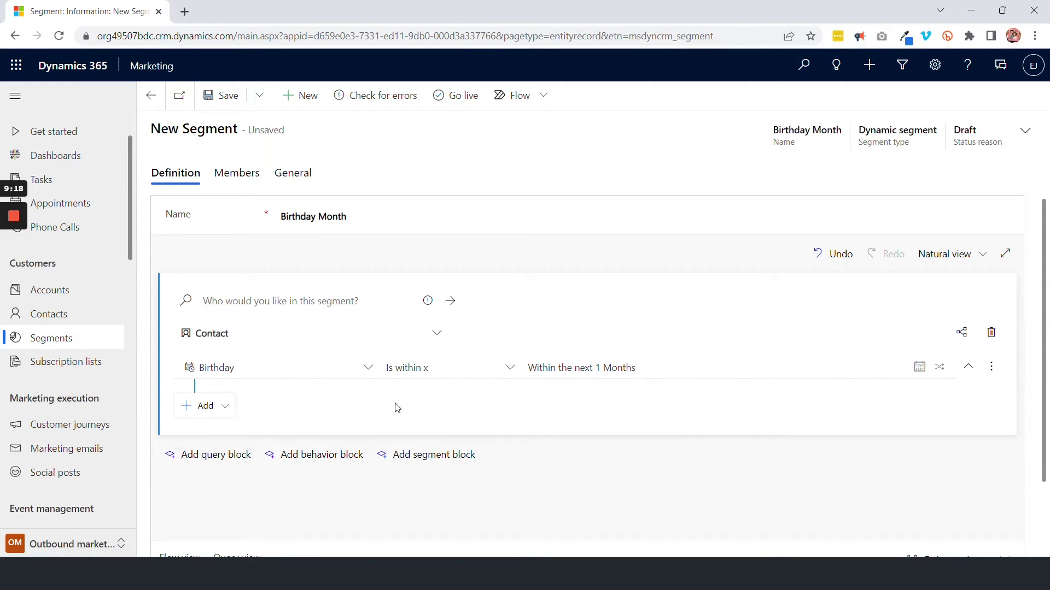
Step: Show the options for adding to the Contact query under the Birthday condition
{"action": "left_click", "coordinate": [226, 407]}
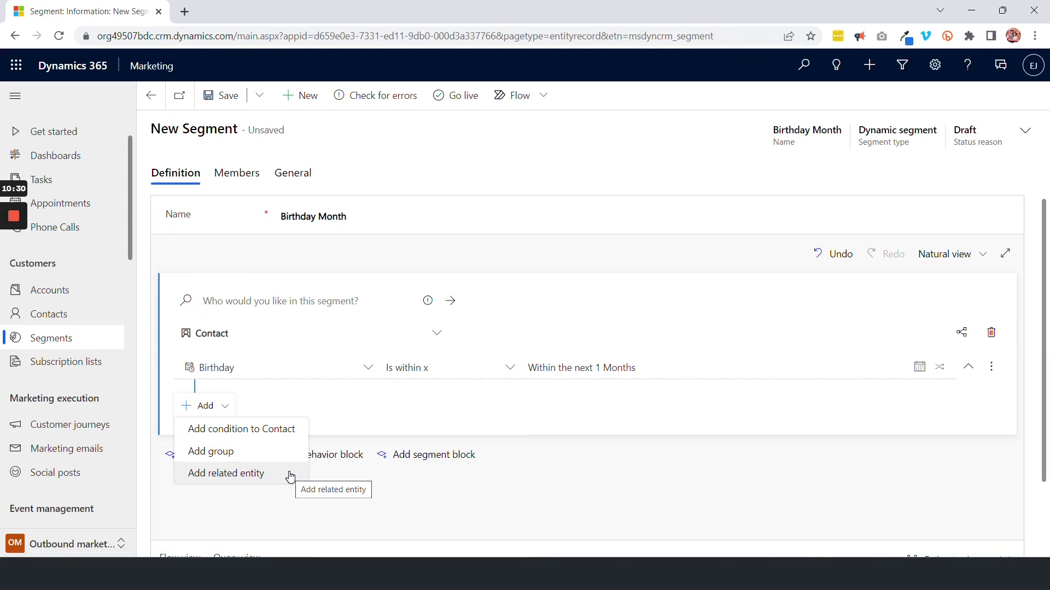
Step: Add a second, blank AND condition to Contact
{"action": "left_click", "coordinate": [285, 436]}
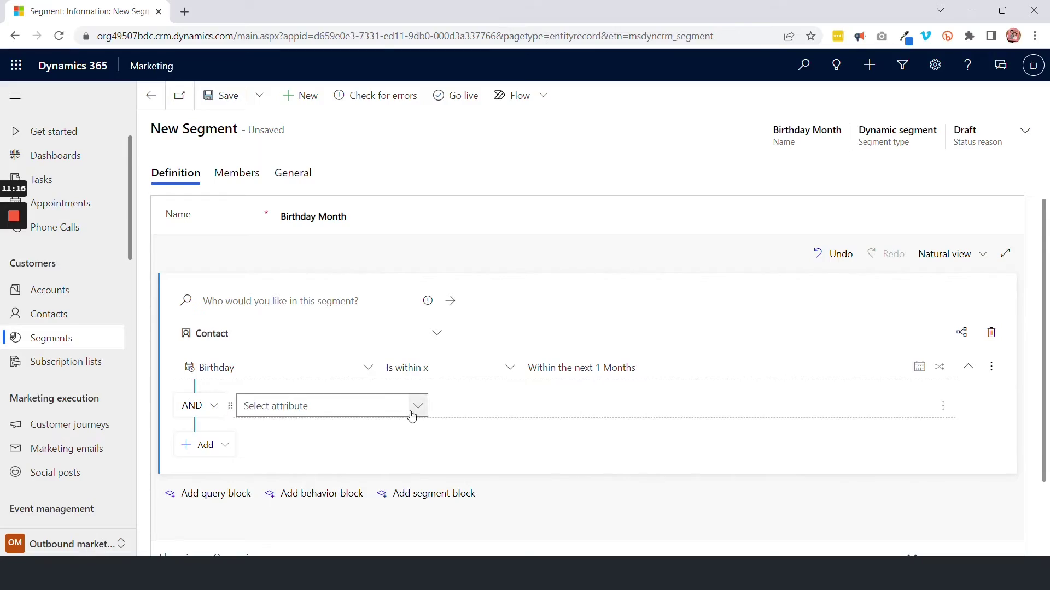
Step: Set the second condition to Status with the Is operator and list its values
{"action": "left_click", "coordinate": [415, 413]}
{"action": "type", "text": "status"}
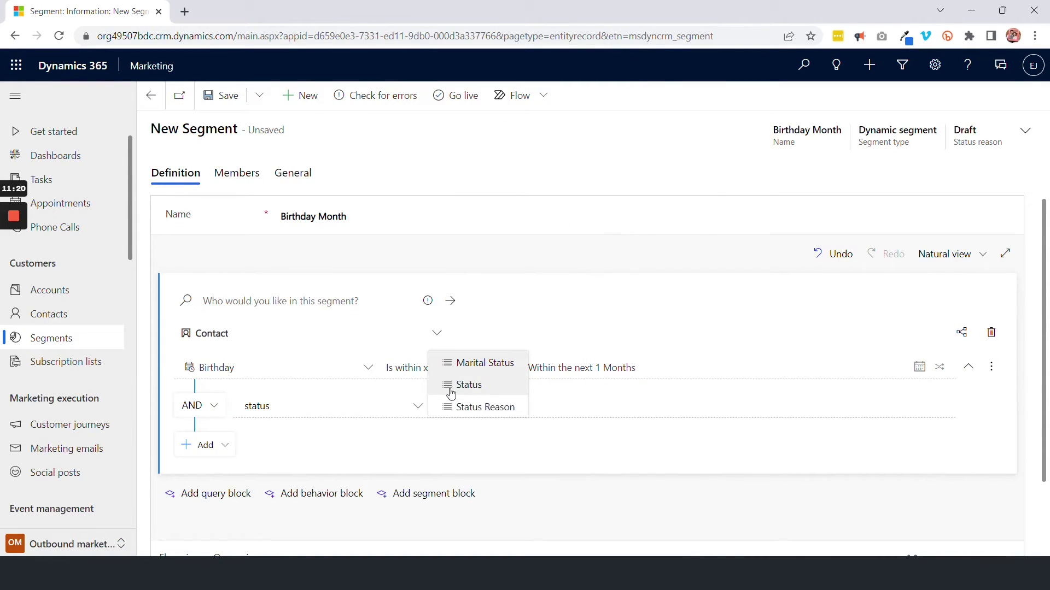
{"action": "left_click", "coordinate": [446, 393]}
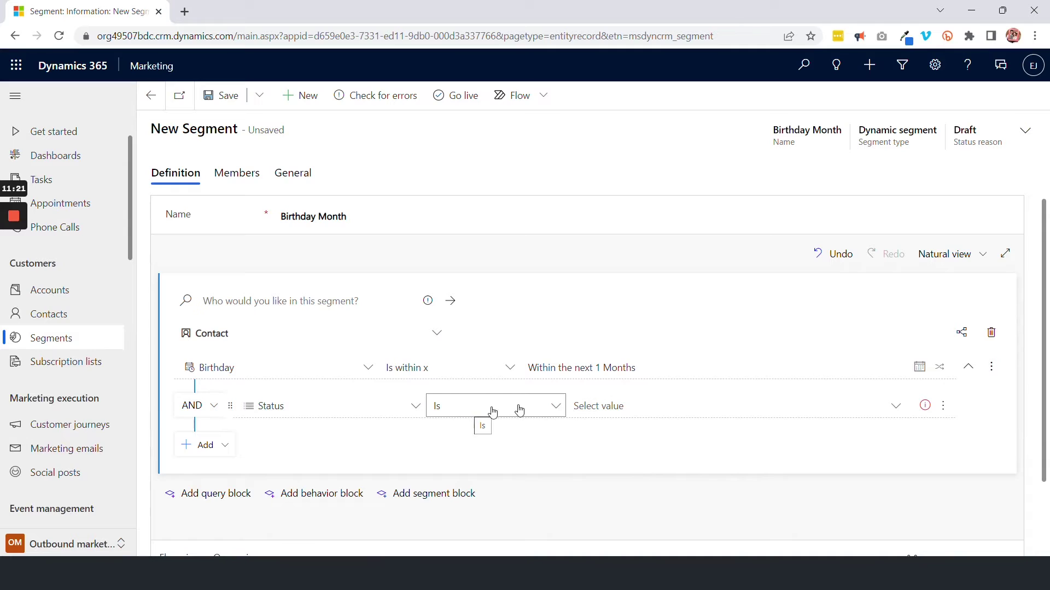
{"action": "left_click", "coordinate": [555, 407]}
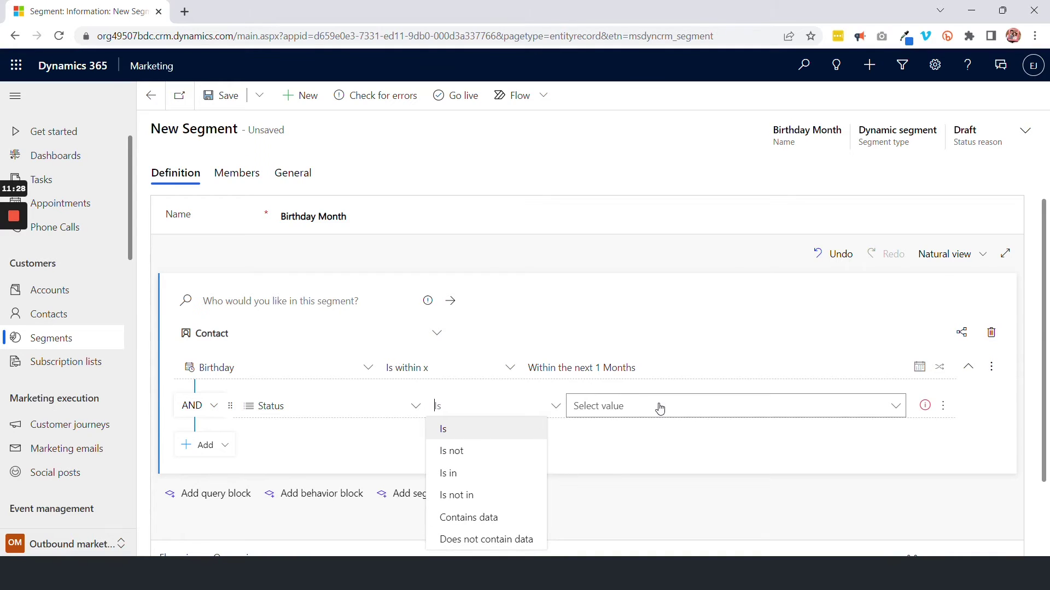
{"action": "left_click", "coordinate": [622, 411]}
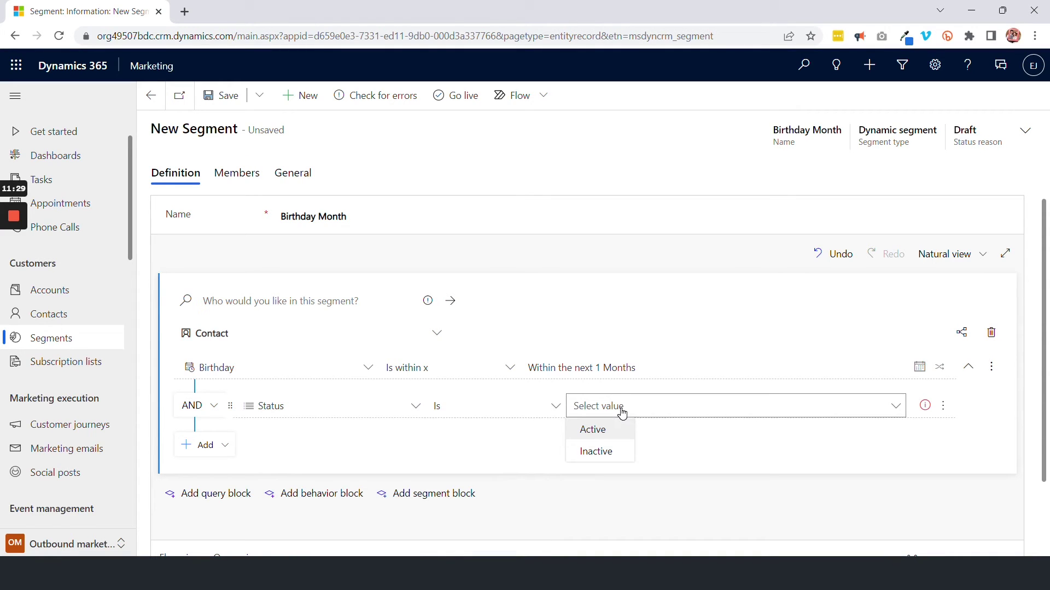
Step: Set the Status value to Active and save the Birthday Month segment
{"action": "left_click", "coordinate": [608, 436]}
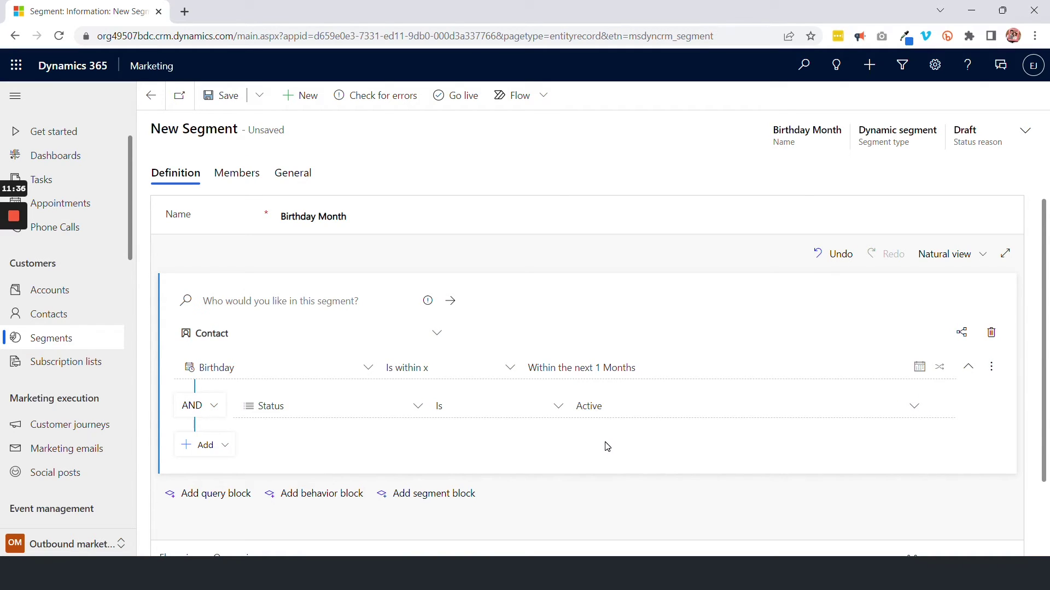
{"action": "left_click", "coordinate": [229, 99]}
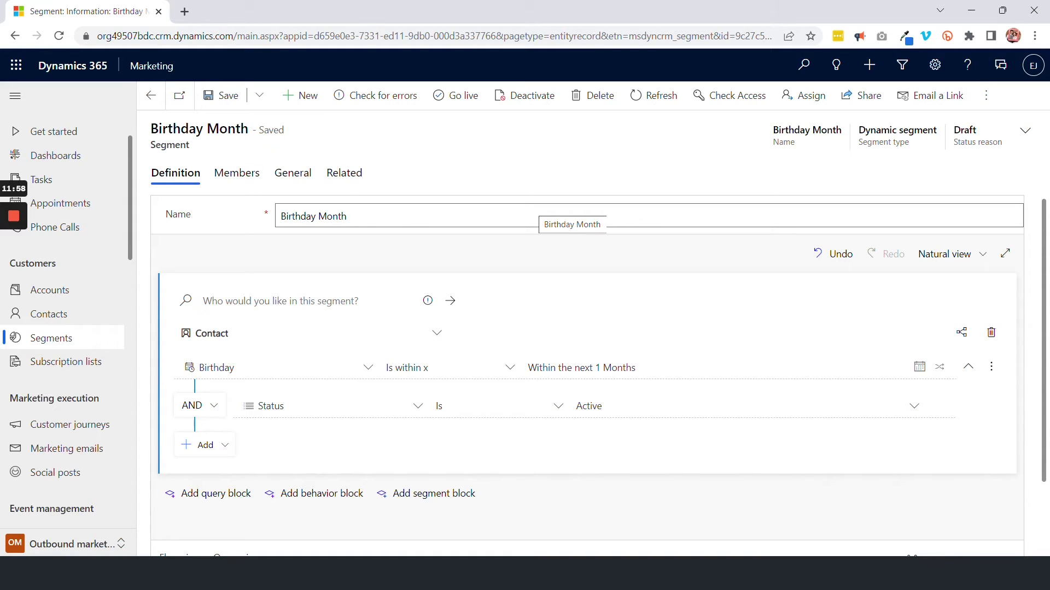
Step: Add a second empty Contact query block joined to the first by 'or'
{"action": "scroll", "coordinate": [288, 466], "scroll_direction": "down", "scroll_amount": 2}
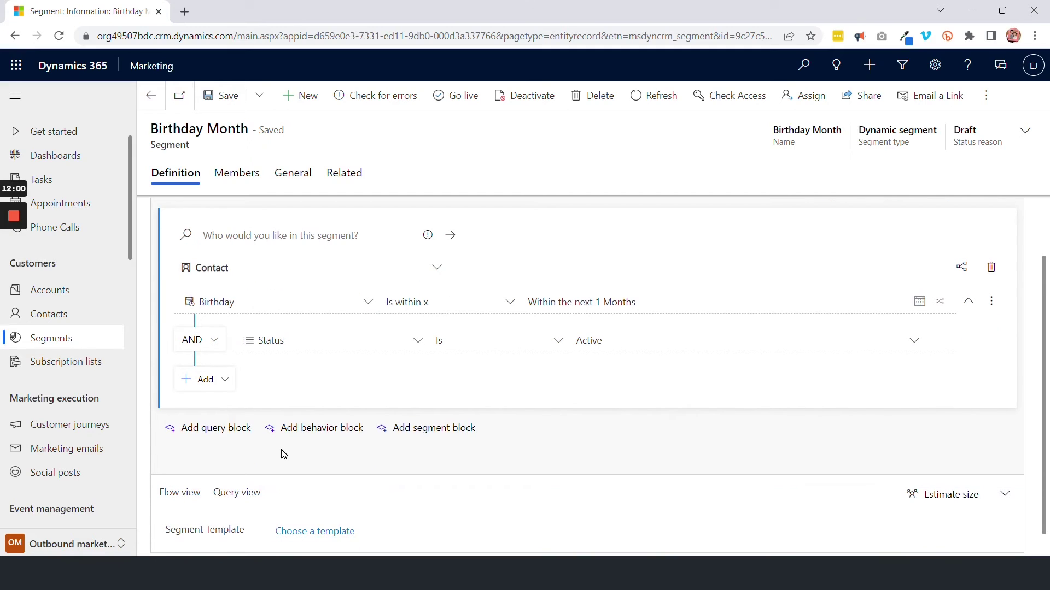
{"action": "left_click", "coordinate": [190, 427]}
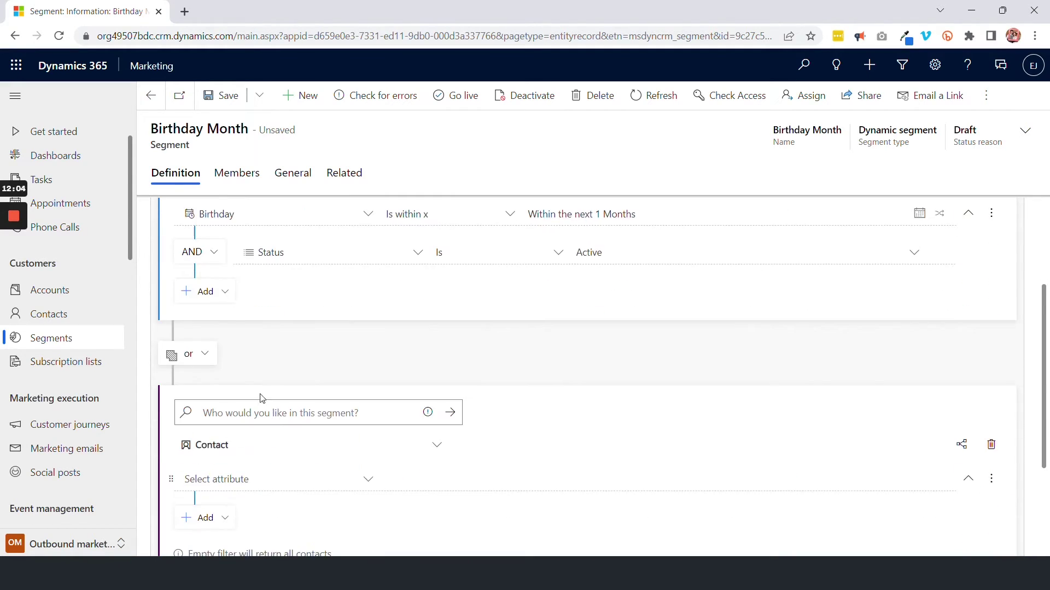
{"action": "left_click", "coordinate": [206, 355]}
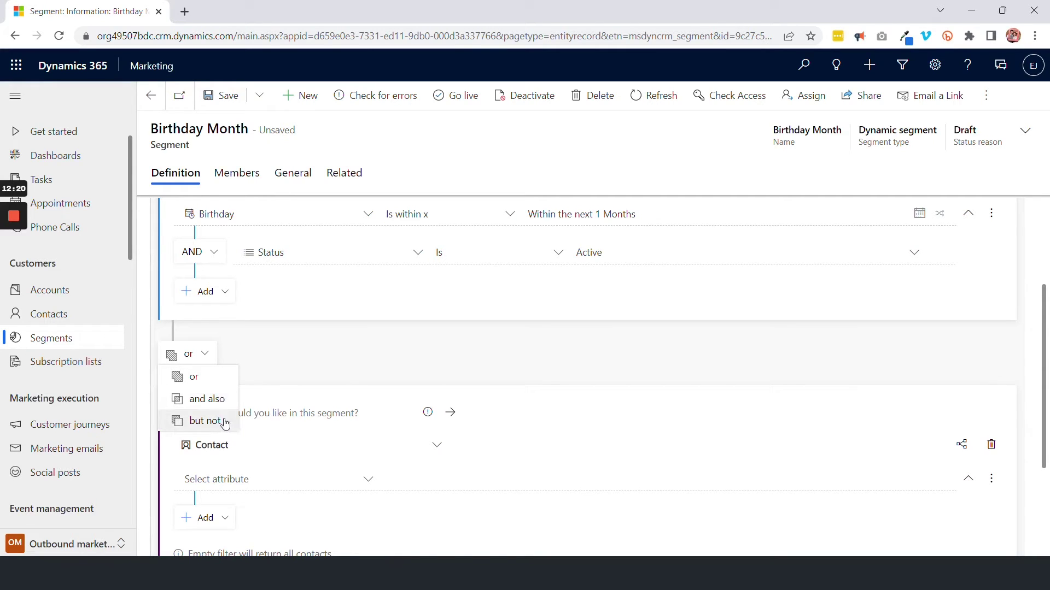
{"action": "left_click", "coordinate": [265, 360]}
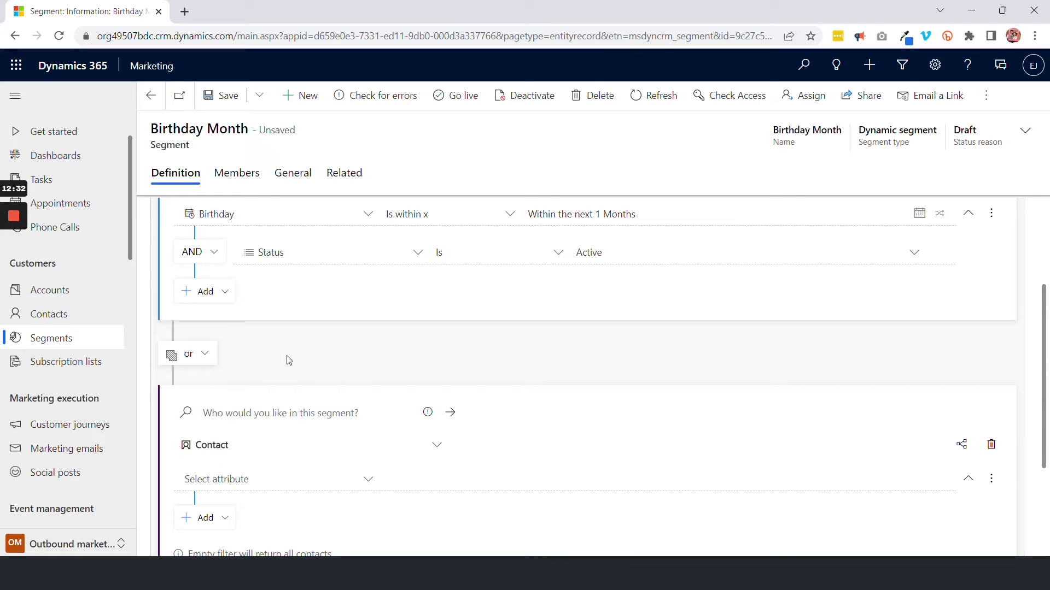
{"action": "scroll", "coordinate": [288, 360], "scroll_direction": "up", "scroll_amount": 1}
{"action": "scroll", "coordinate": [288, 360], "scroll_direction": "up", "scroll_amount": 1}
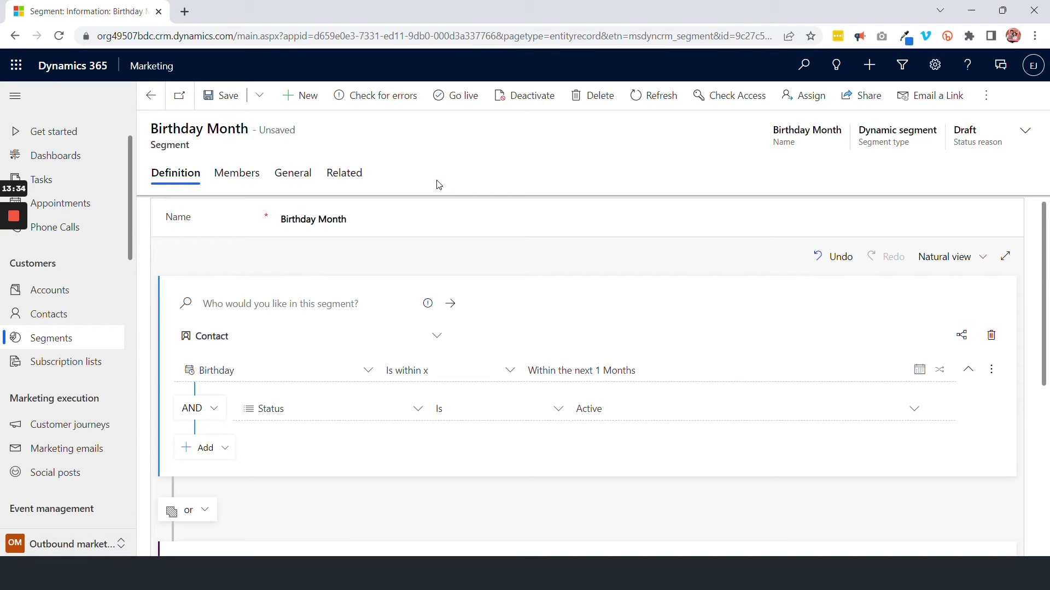
Step: Go to Subscription lists and check the available views, keeping 01 Active subscription lists
{"action": "left_click", "coordinate": [101, 367]}
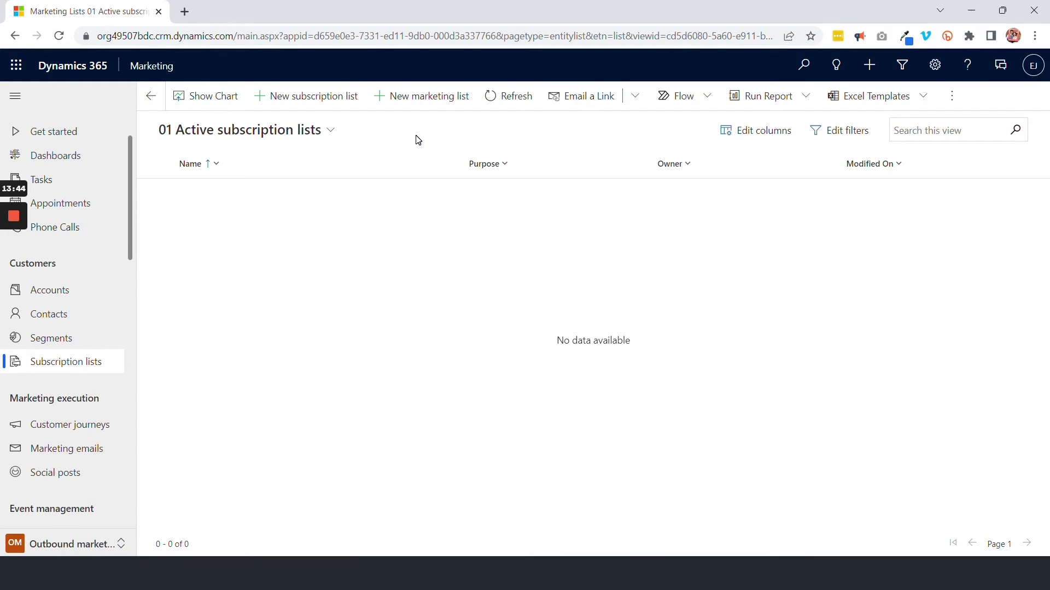
{"action": "left_click", "coordinate": [328, 134]}
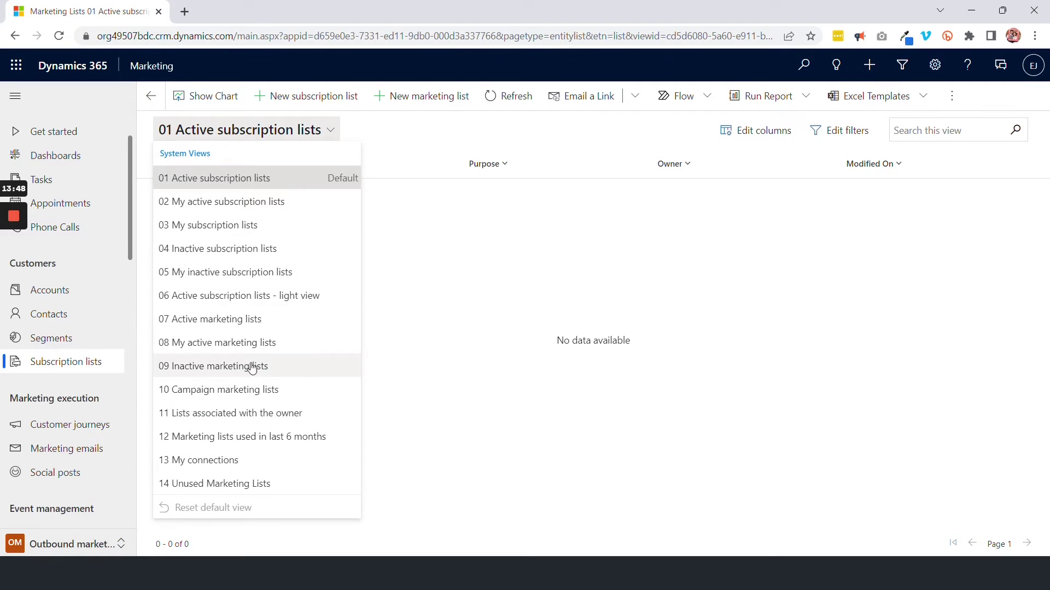
{"action": "left_click", "coordinate": [419, 137]}
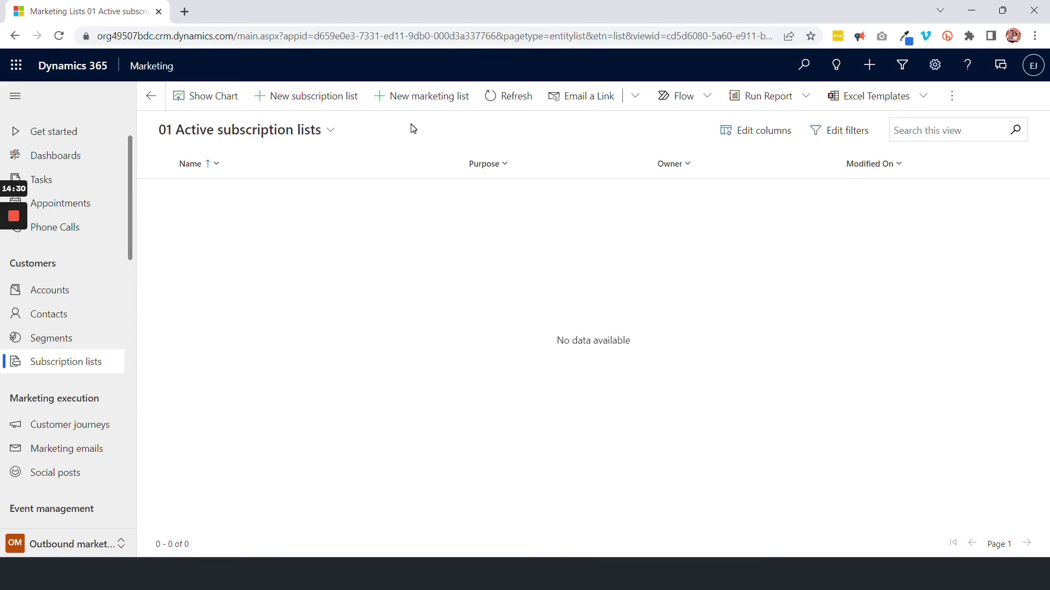
Step: Create and save a new subscription list named 'New!!'
{"action": "left_click", "coordinate": [340, 102]}
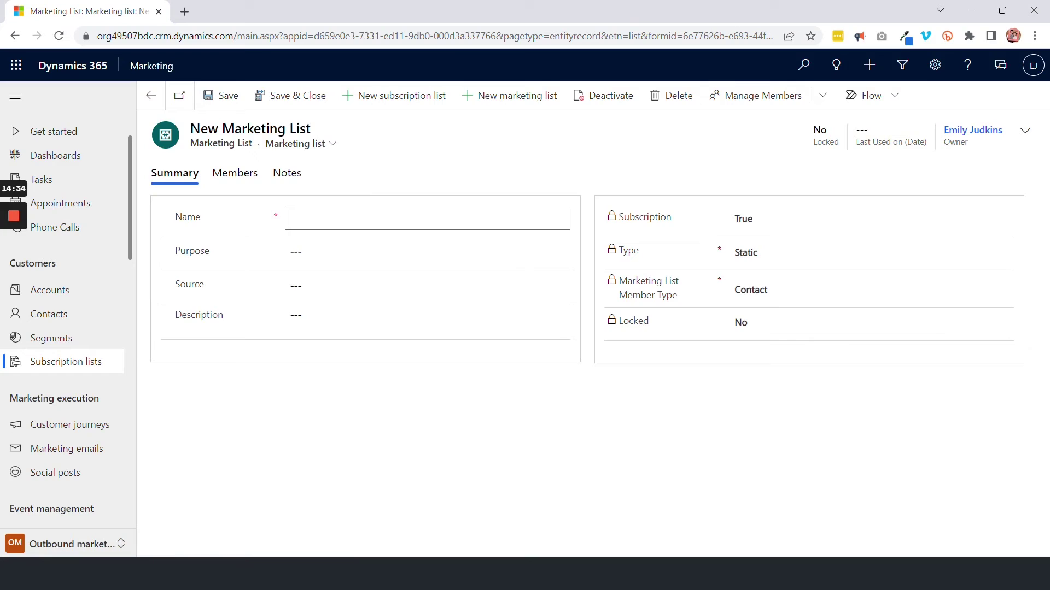
{"action": "type", "text": "New!!"}
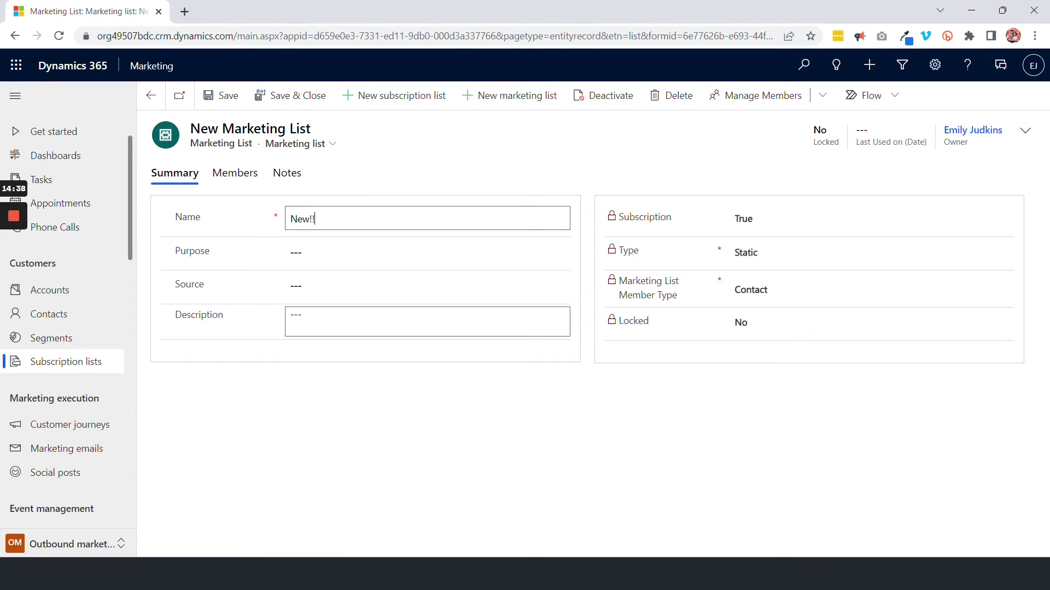
{"action": "left_click", "coordinate": [232, 103]}
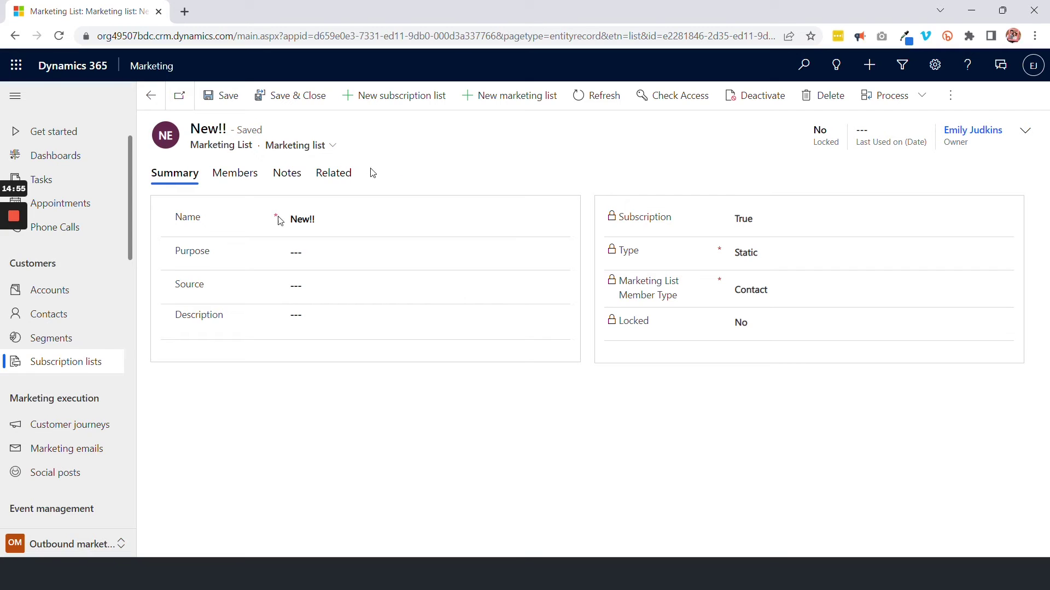
Step: Open Marketing pages under Internet marketing in the sidebar
{"action": "scroll", "coordinate": [81, 410], "scroll_direction": "down", "scroll_amount": 6}
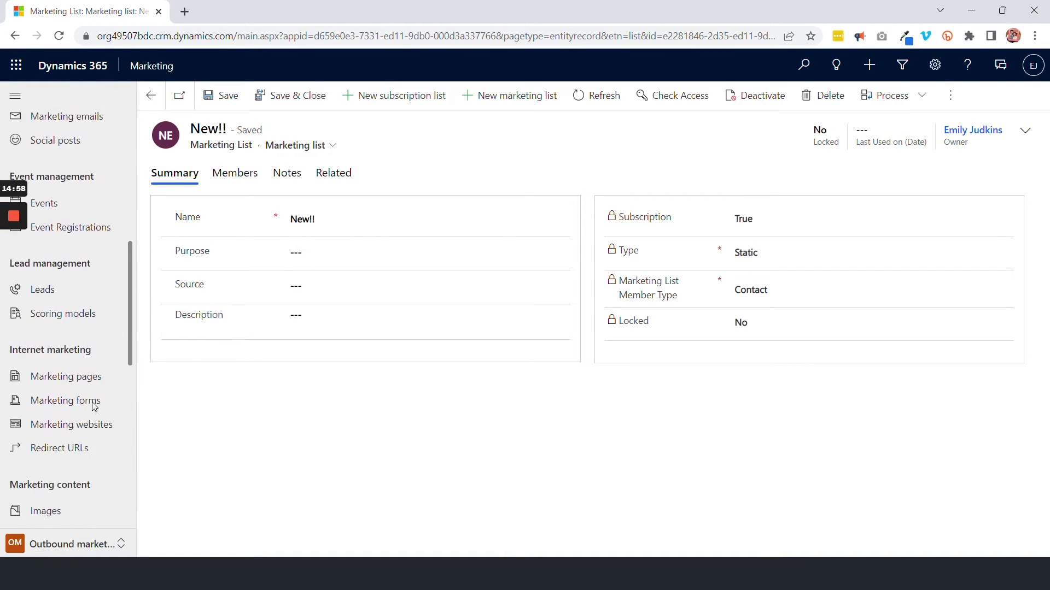
{"action": "left_click", "coordinate": [107, 374]}
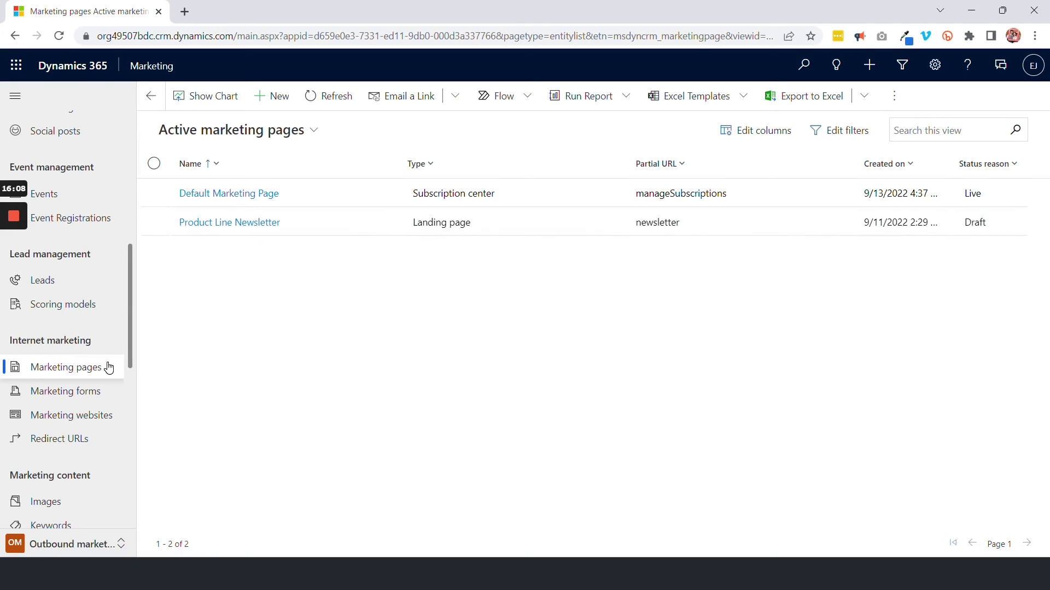
Step: Open the Marketing forms list from the sidebar
{"action": "left_click", "coordinate": [105, 397]}
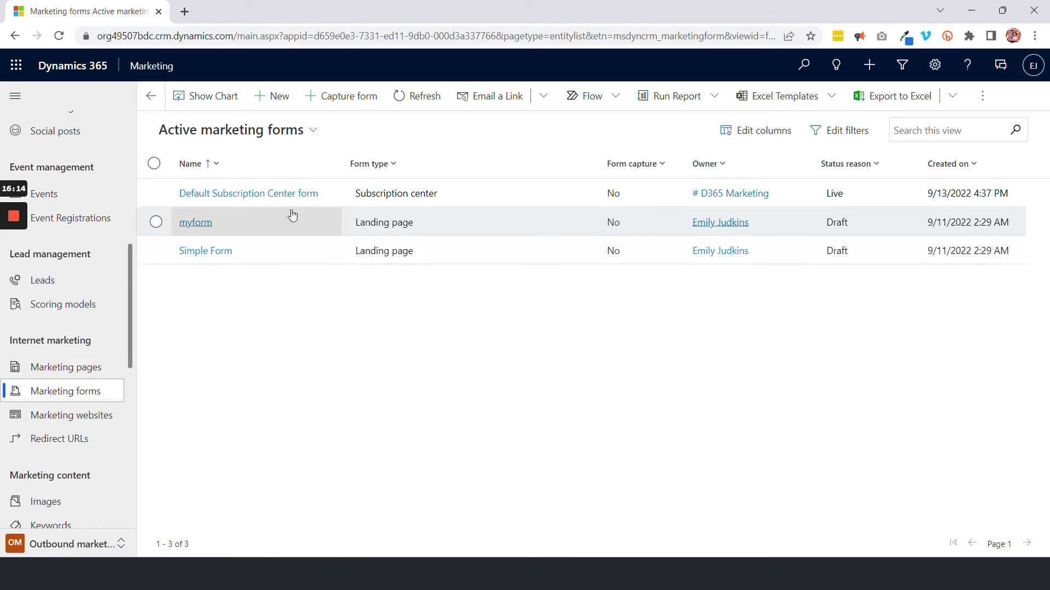